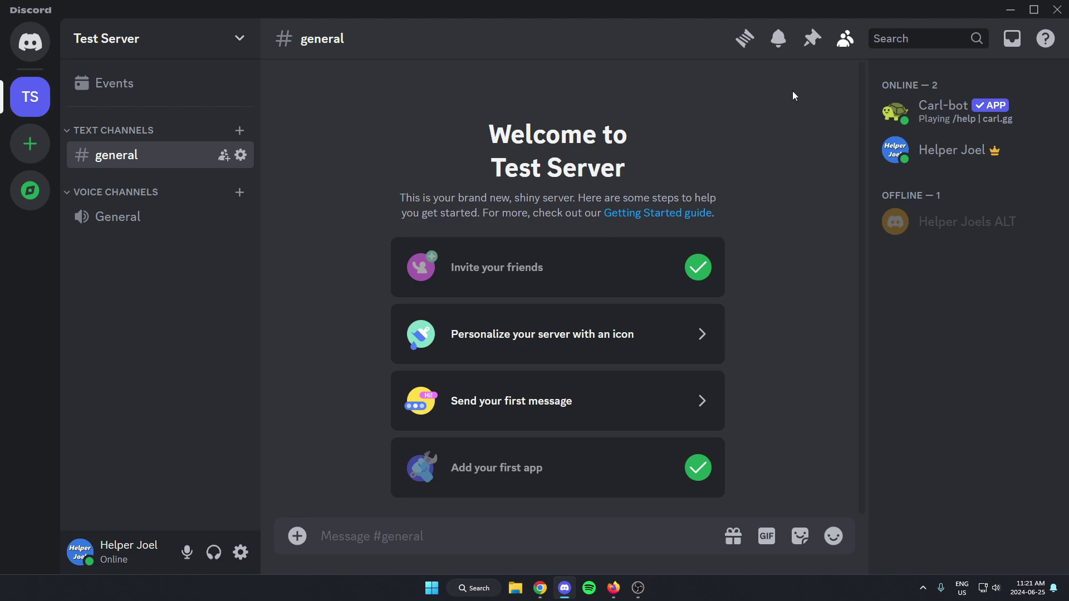
- Open the carl.gg website from Carl-bot's full profile and bring up the management dashboard for Test Server
right_click(943, 107)
left_click(885, 53)
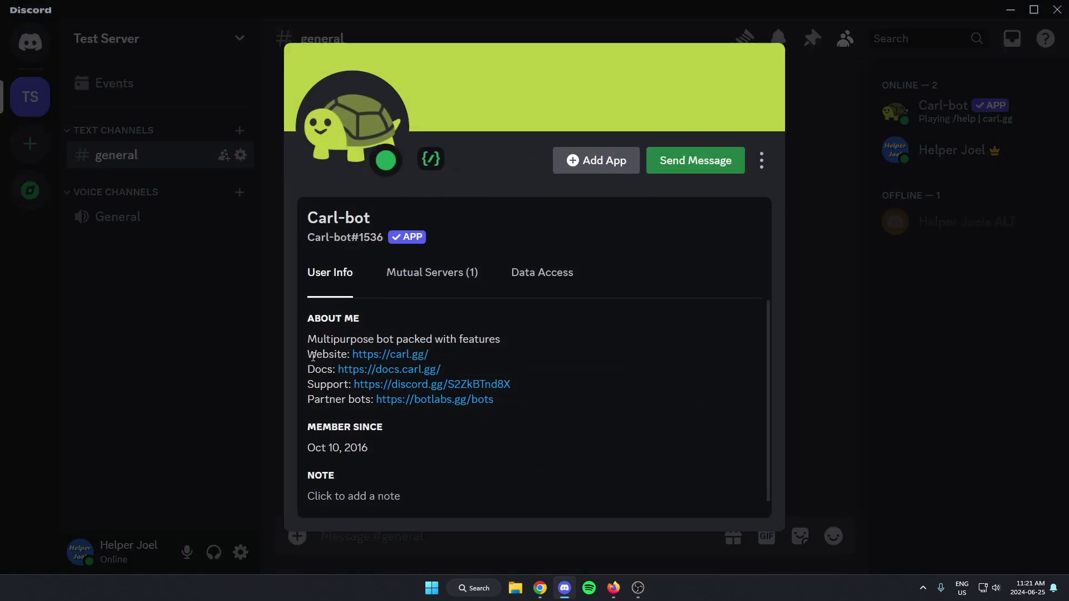
left_click(403, 358)
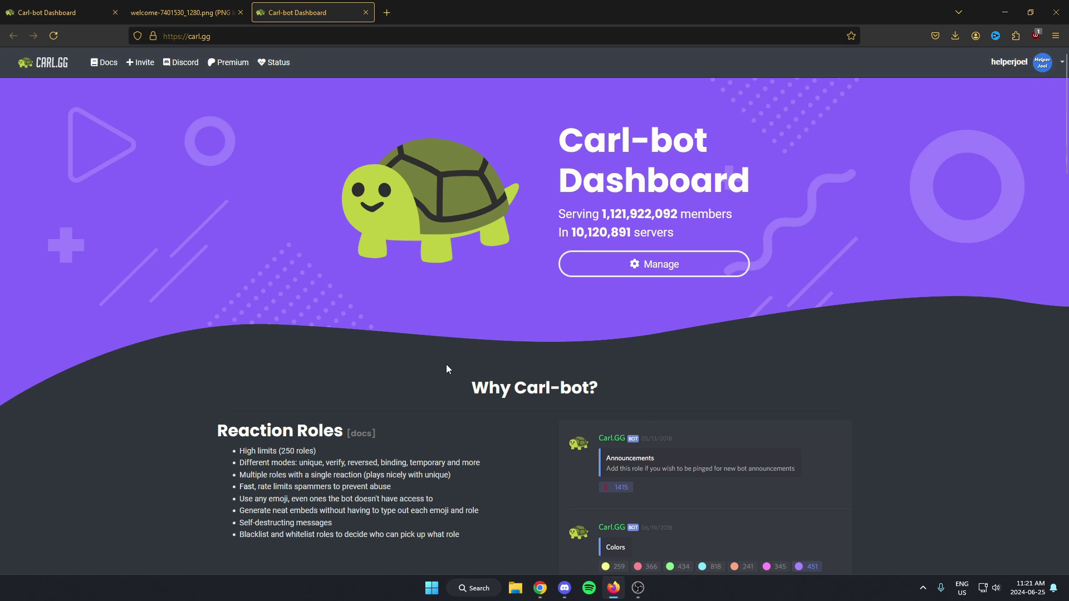
left_click(672, 273)
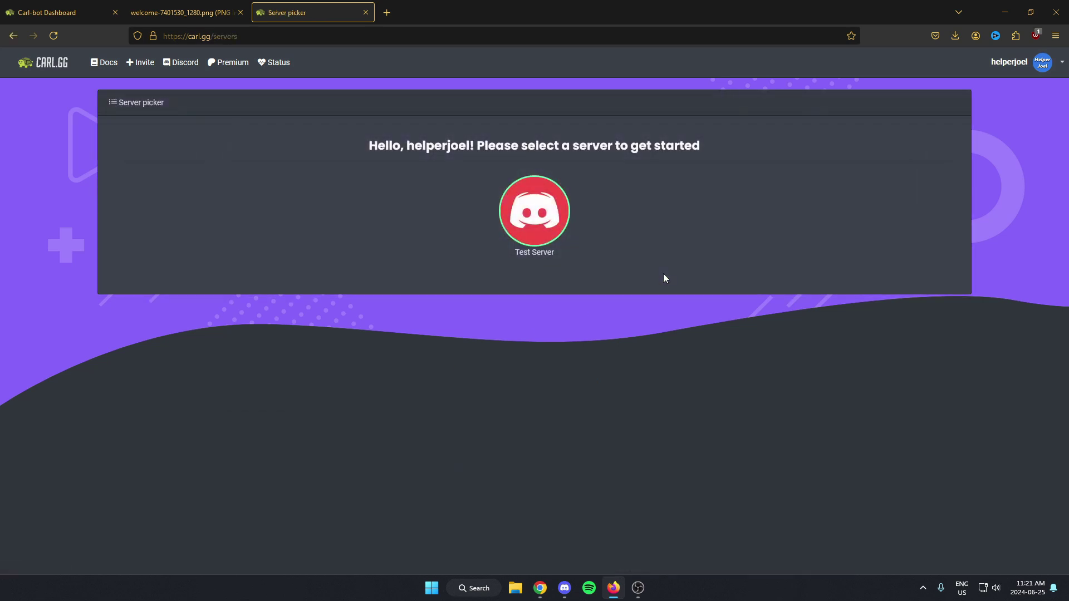
left_click(539, 221)
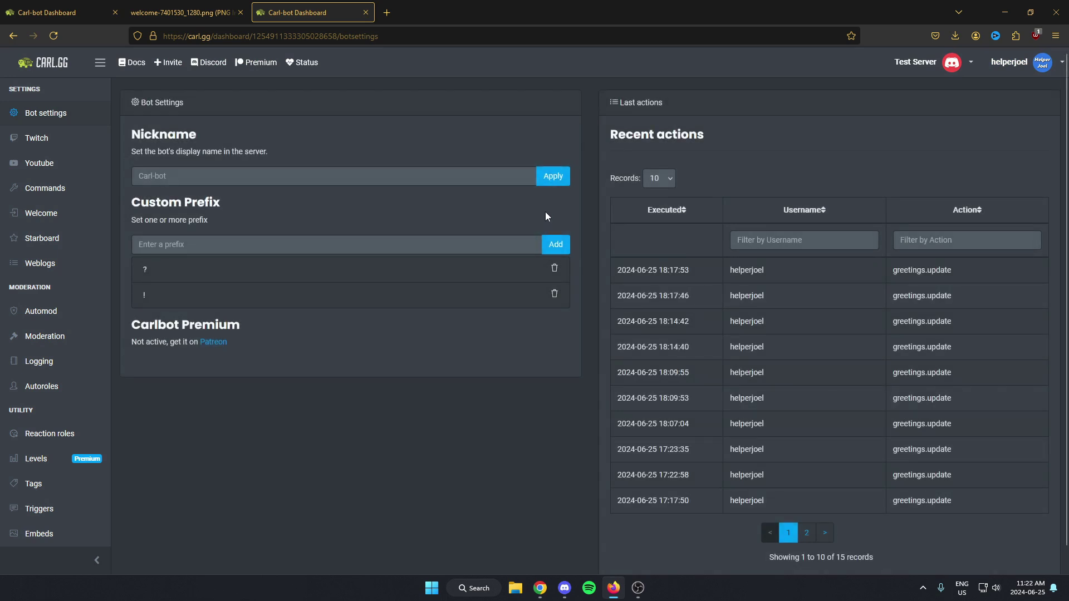
- Set the bot's welcome channel to the general text channel and save it
left_click(72, 222)
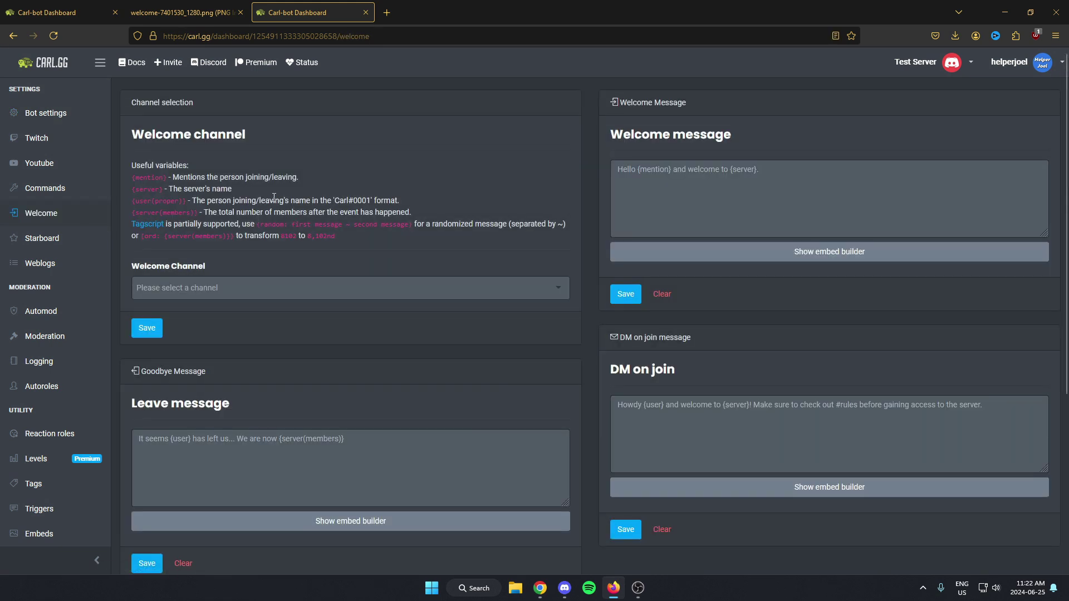
left_click(218, 290)
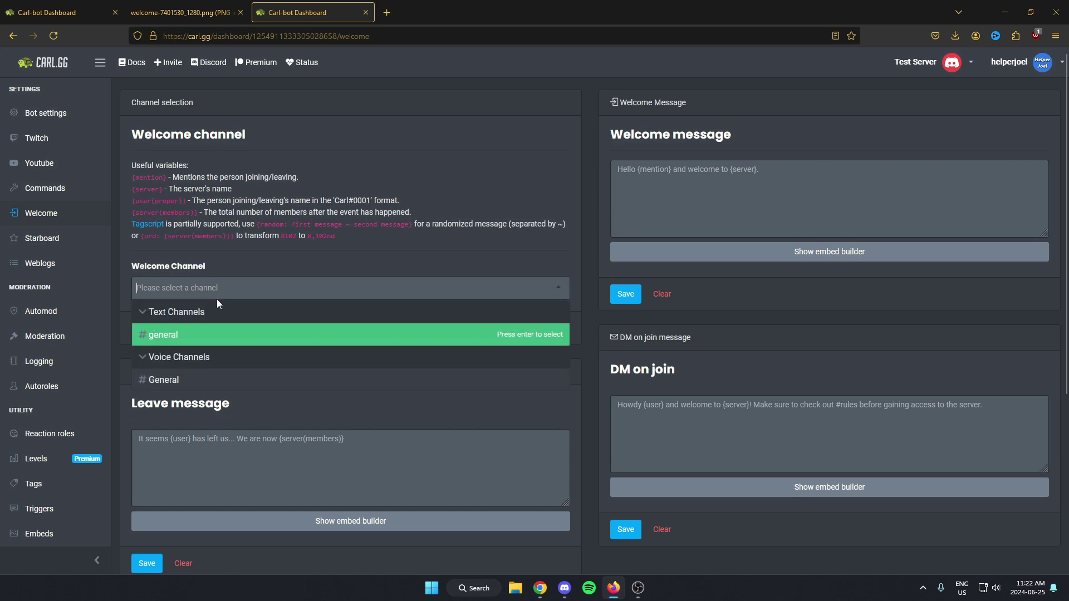
left_click(210, 344)
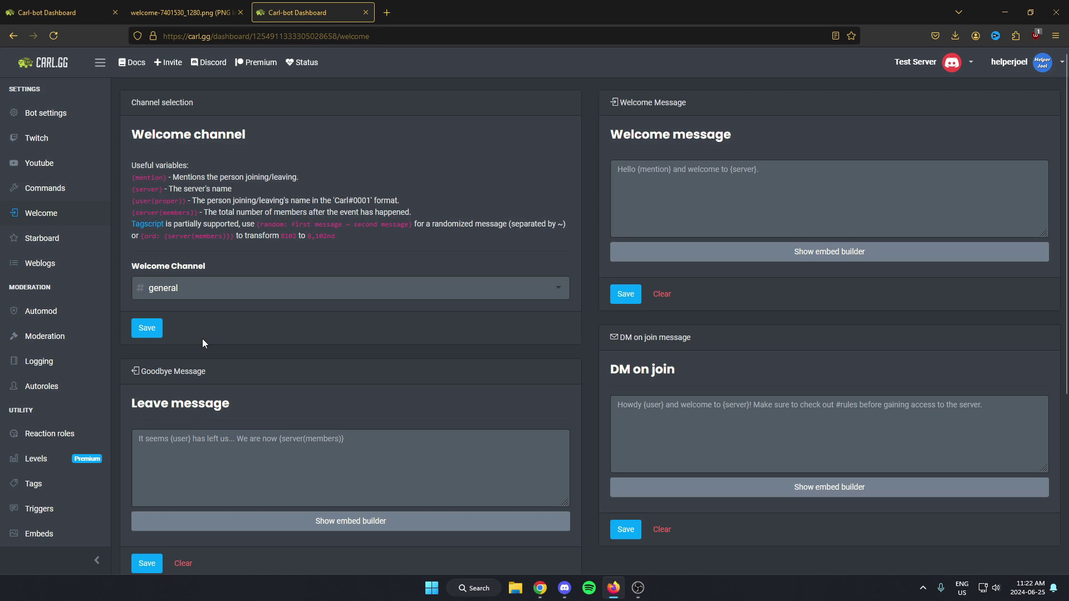
left_click(148, 331)
- Build a welcome message embed with the title "test server" and the description "welcome to the server {mention}!"
left_click(759, 257)
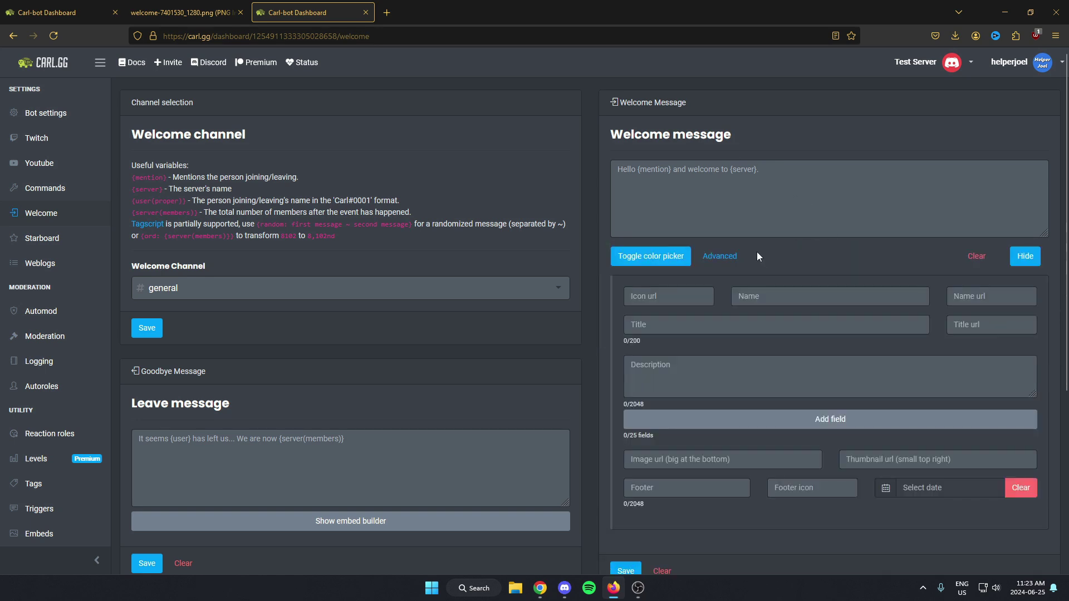
scroll(758, 254, "down", 1)
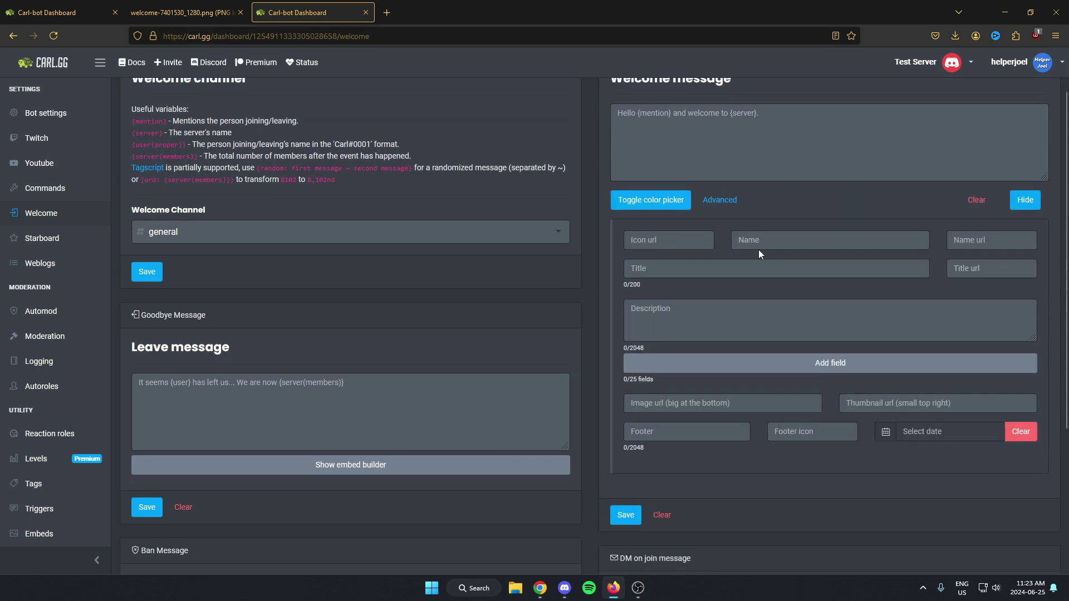
left_click(699, 272)
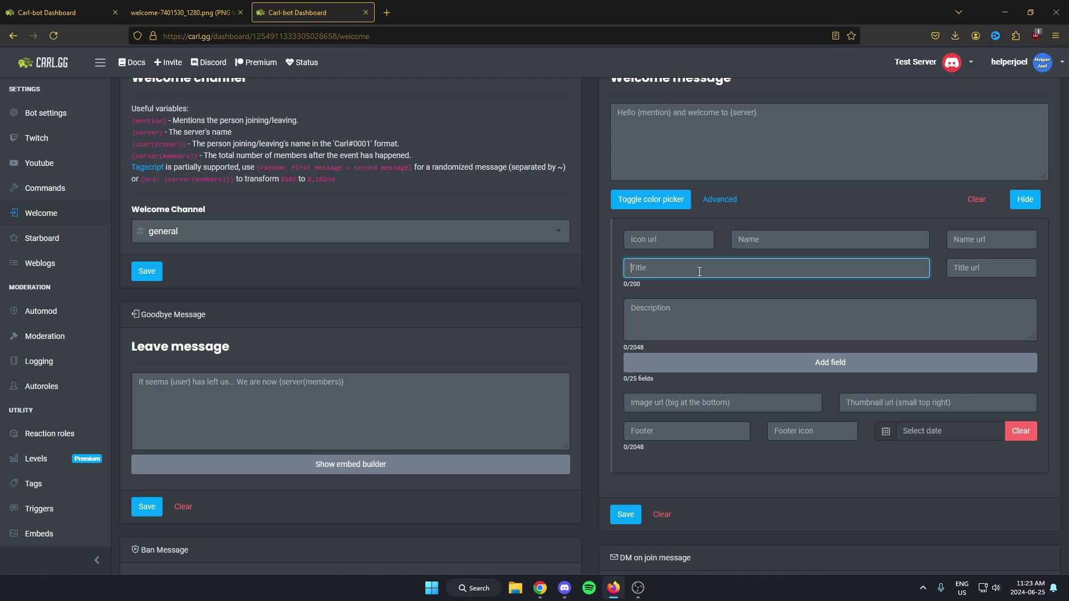
type("test server")
left_click(690, 310)
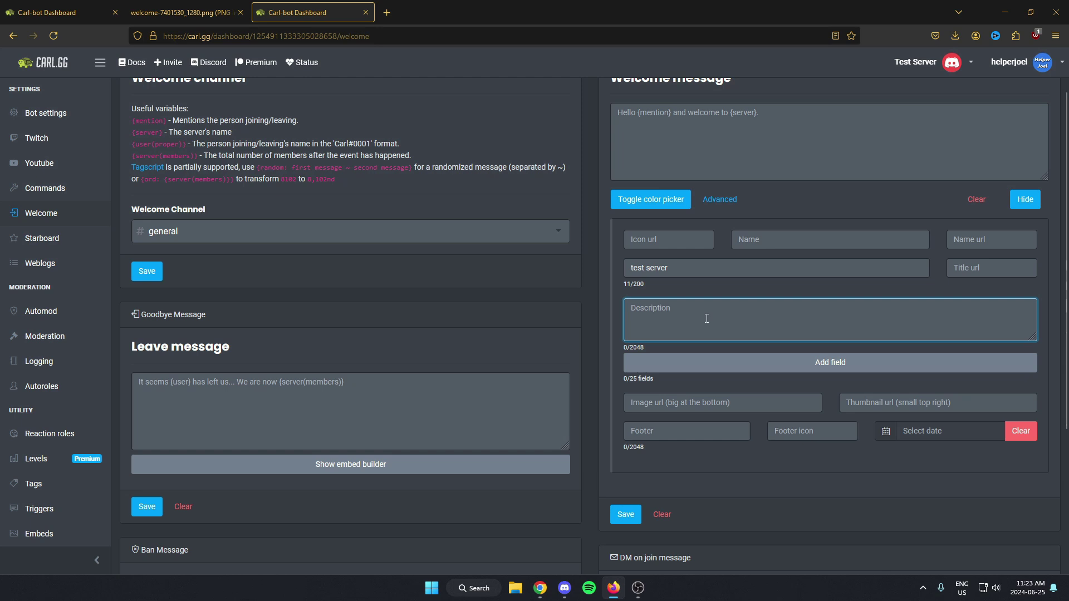
type("welcome to t")
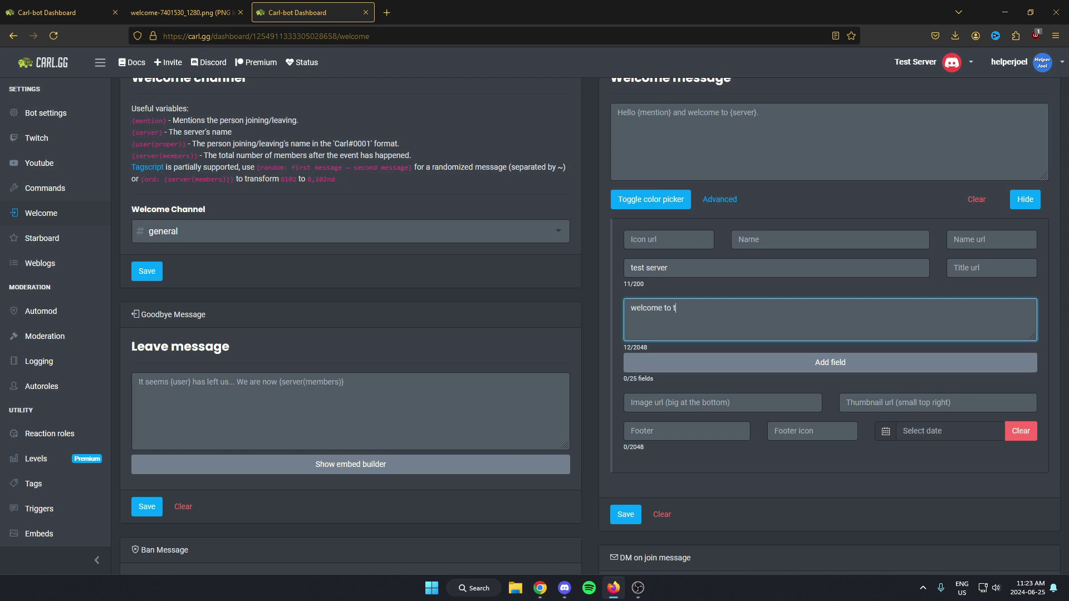
type("he server {mention}!")
left_click(729, 283)
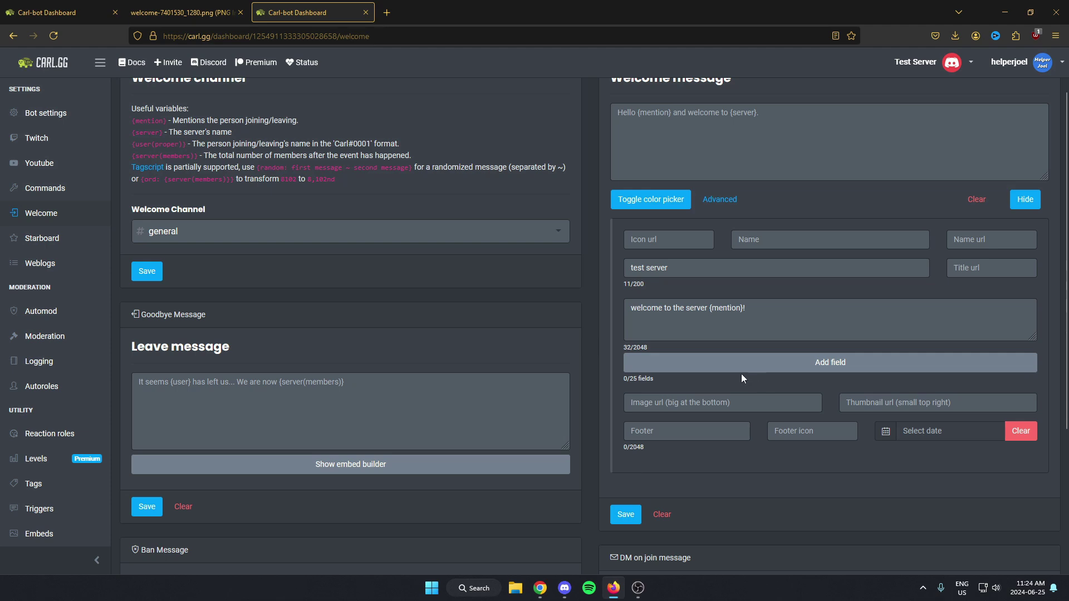
- Switch to Discord, post welcome image.png in the general channel and copy the posted image's link
left_click(564, 588)
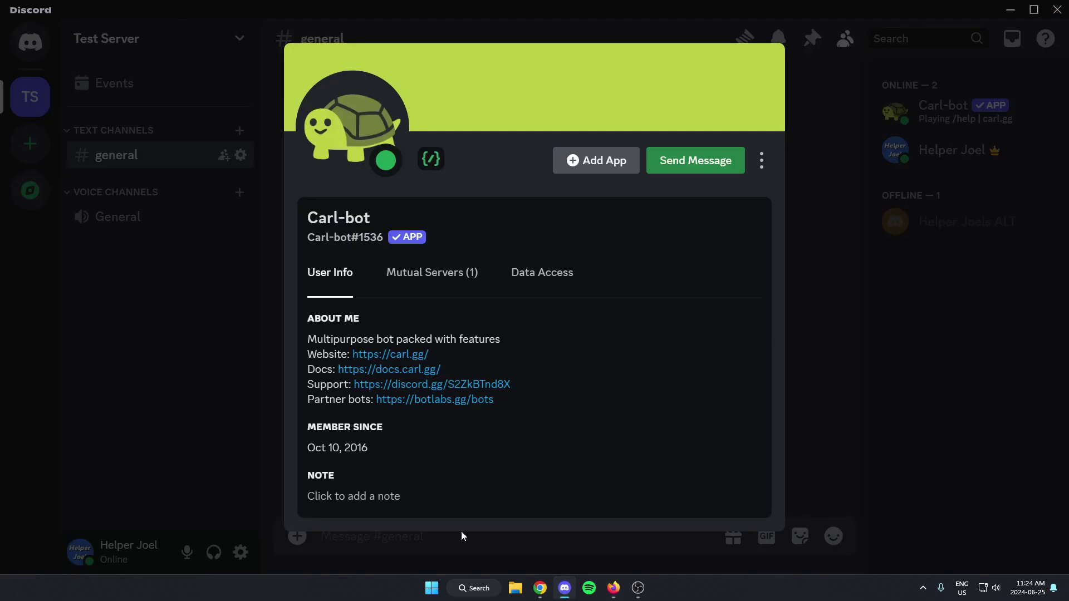
left_click(273, 424)
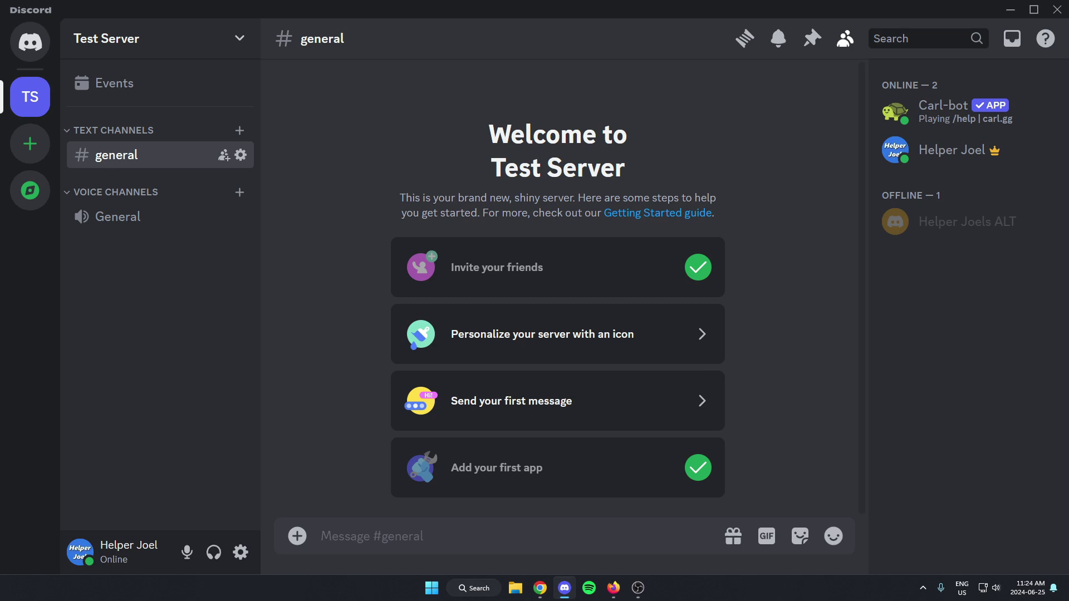
left_click_drag(987, 341, 496, 342)
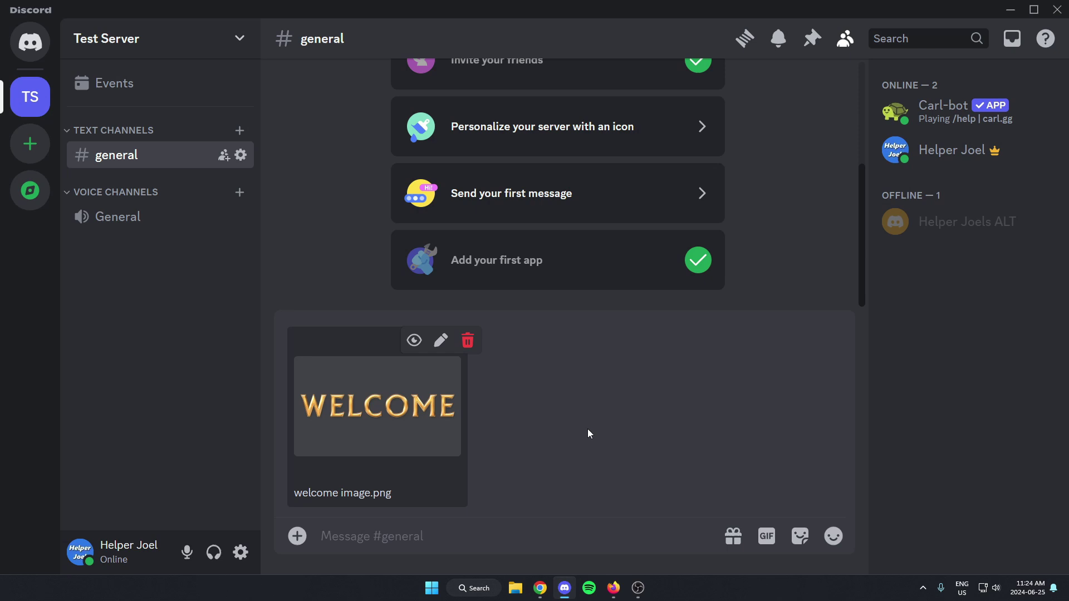
key("Return")
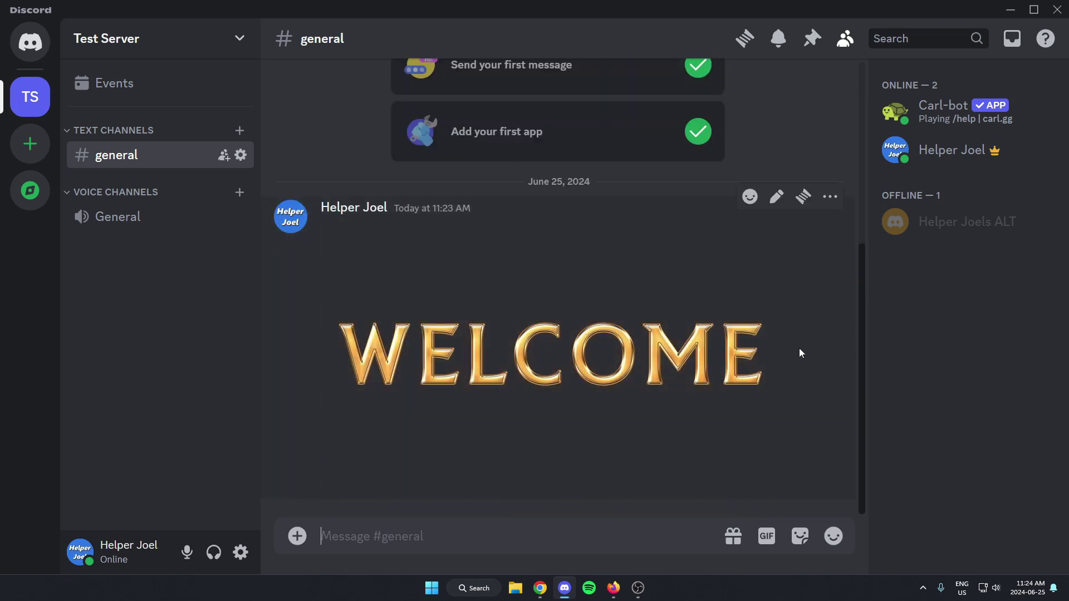
right_click(507, 340)
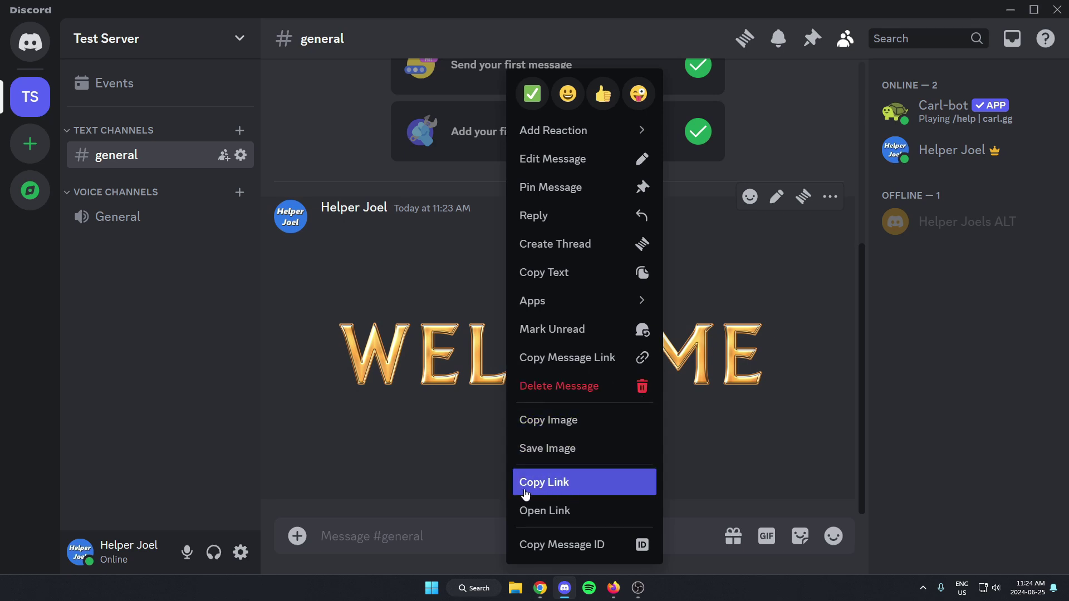
left_click(563, 491)
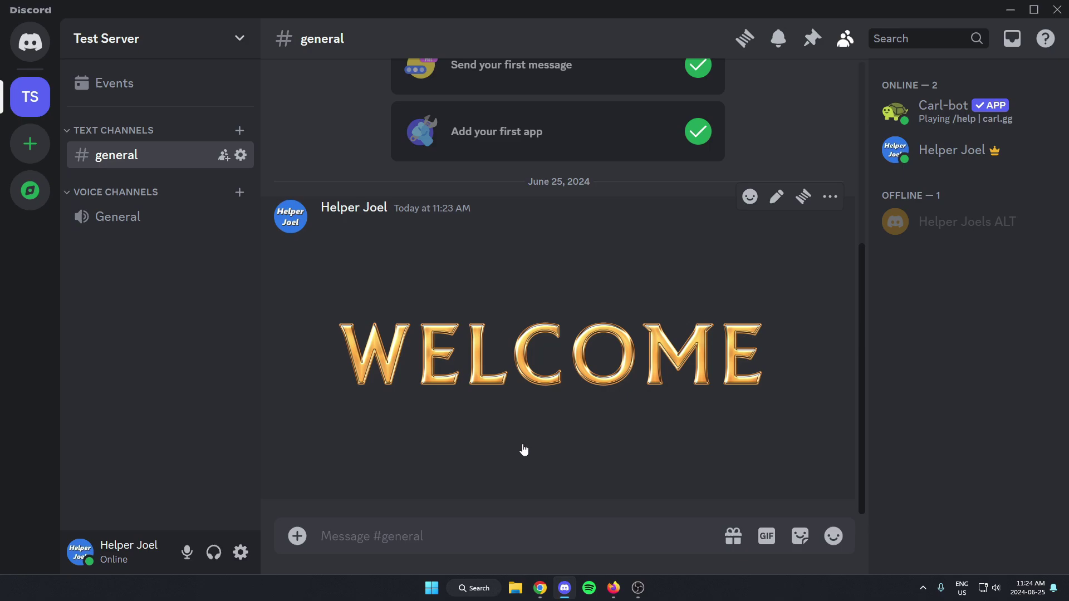
- Back in the Carl-bot dashboard, paste the copied link as the welcome embed's big image URL and save the welcome message
left_click(615, 588)
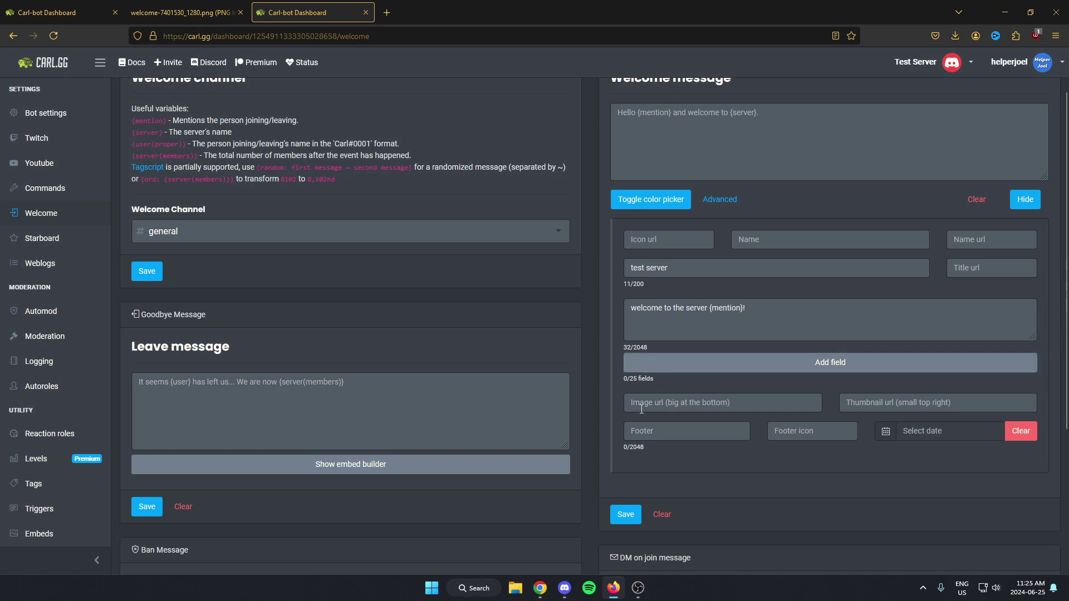
left_click(682, 402)
key("ctrl+v")
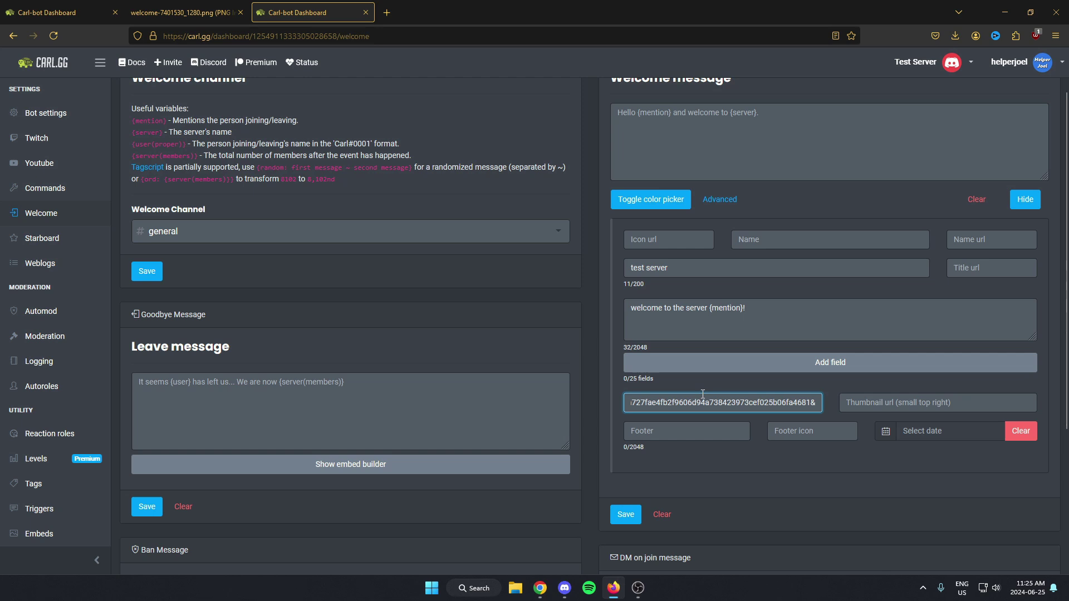
left_click(730, 381)
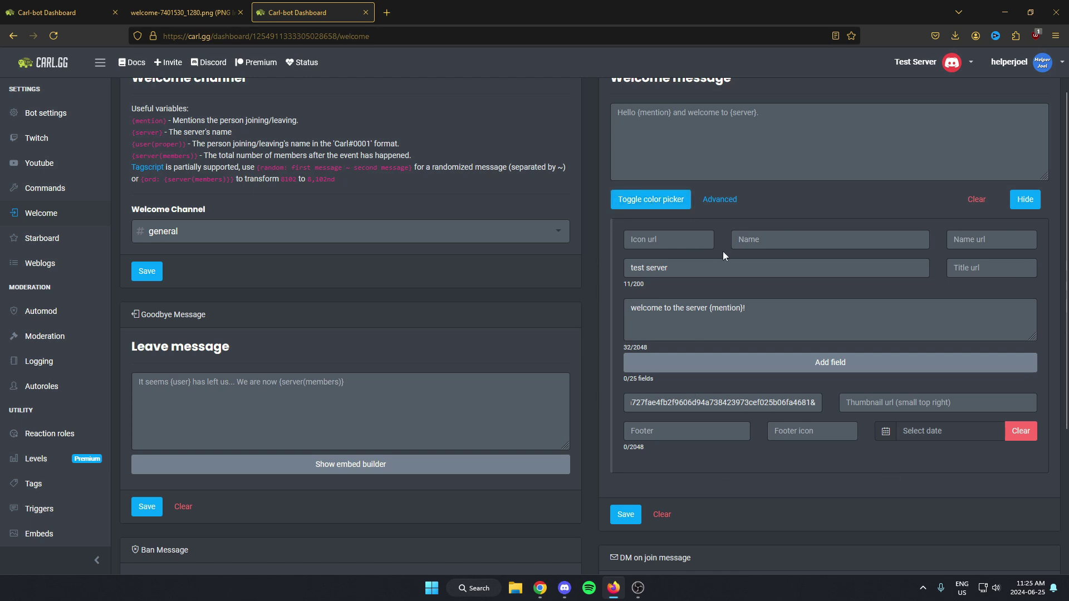
scroll(704, 397, "down", 2)
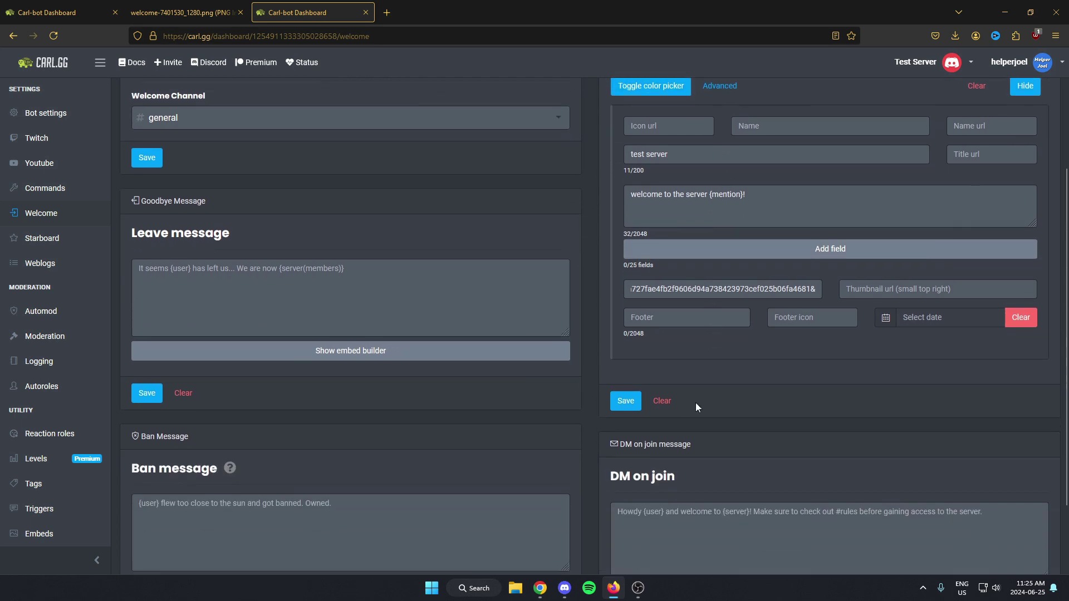
left_click(626, 408)
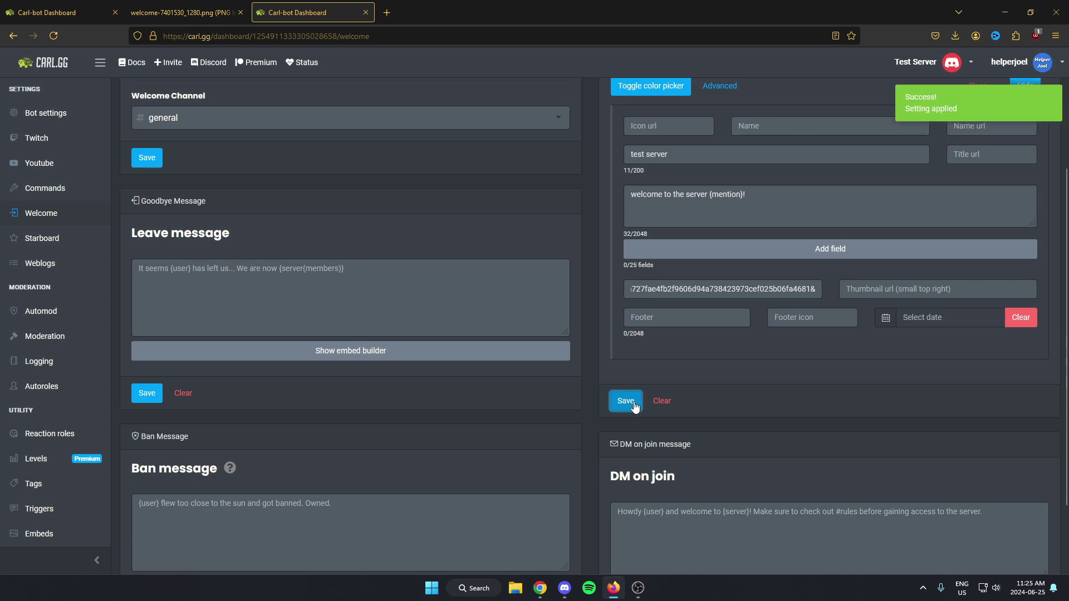
- Switch back to Discord to view the general channel of Test Server
scroll(690, 373, "up", 2)
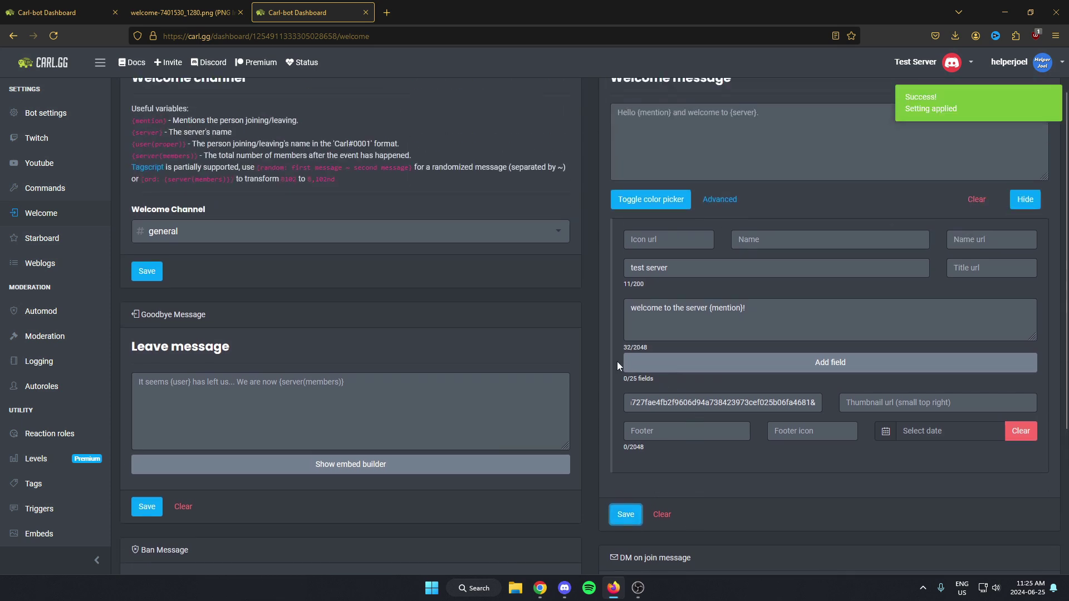
scroll(617, 365, "up", 1)
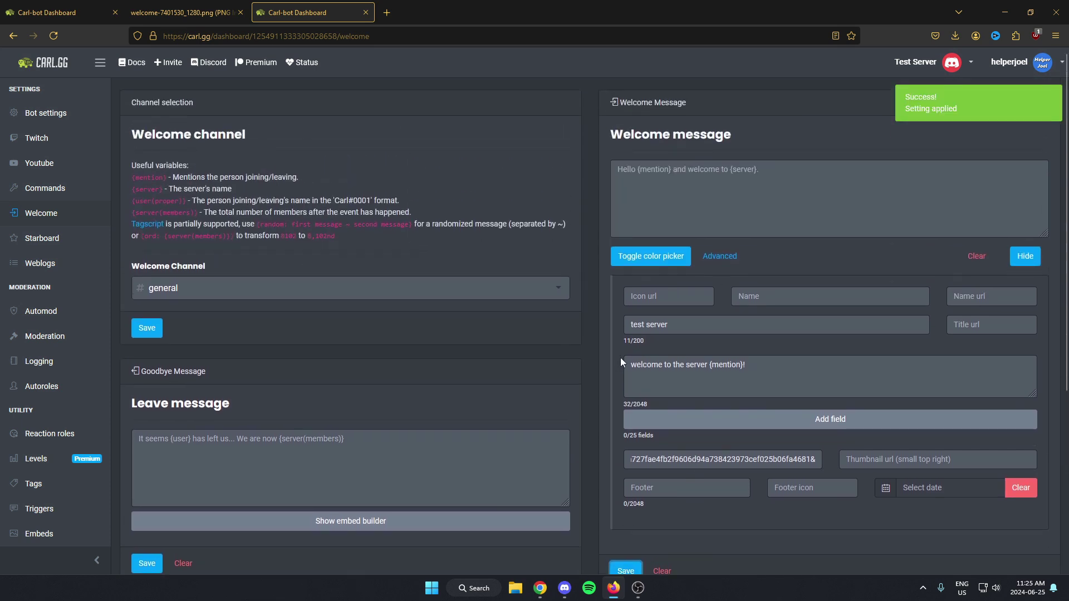
left_click(565, 592)
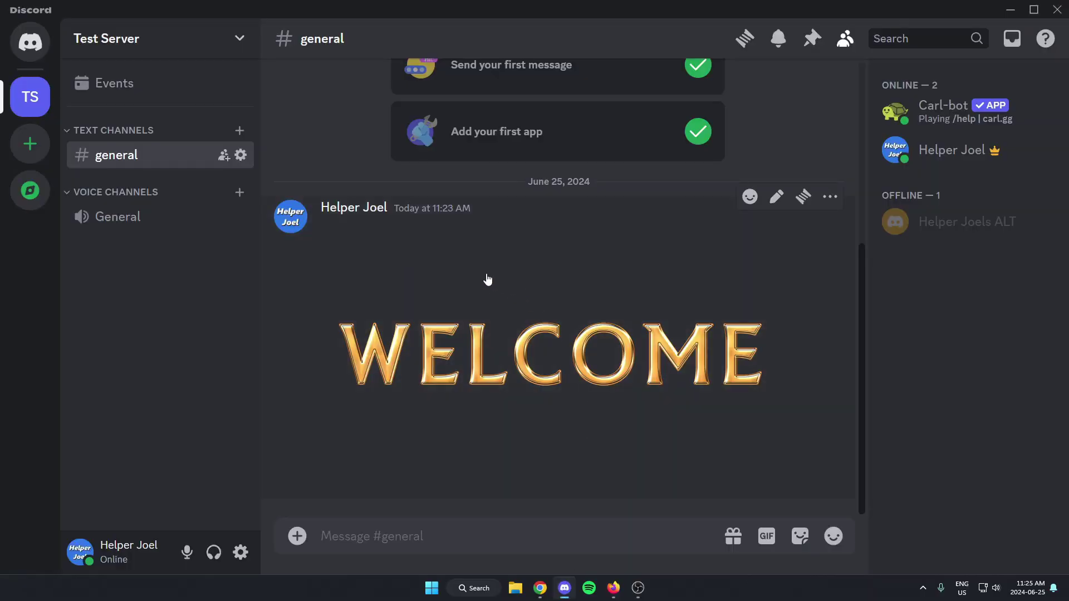